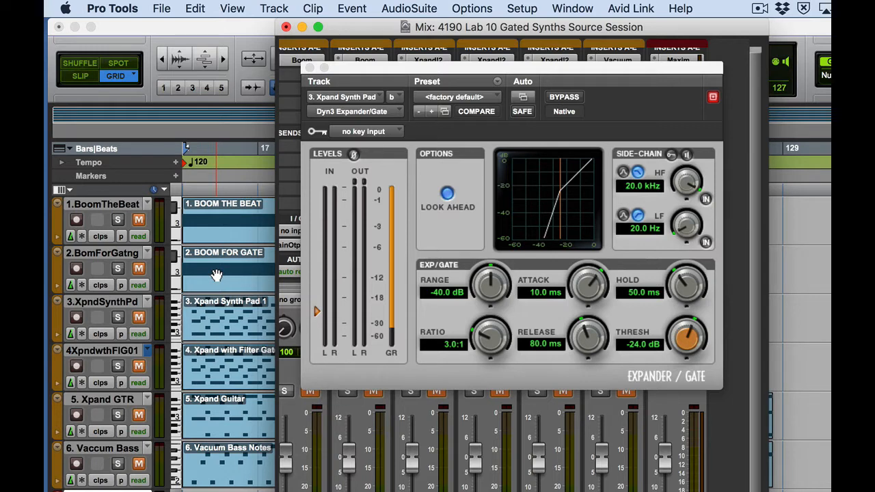
Rearrange the mixer and Dyn3 gate windows, hiding the gate plugin window
key("super+equal")
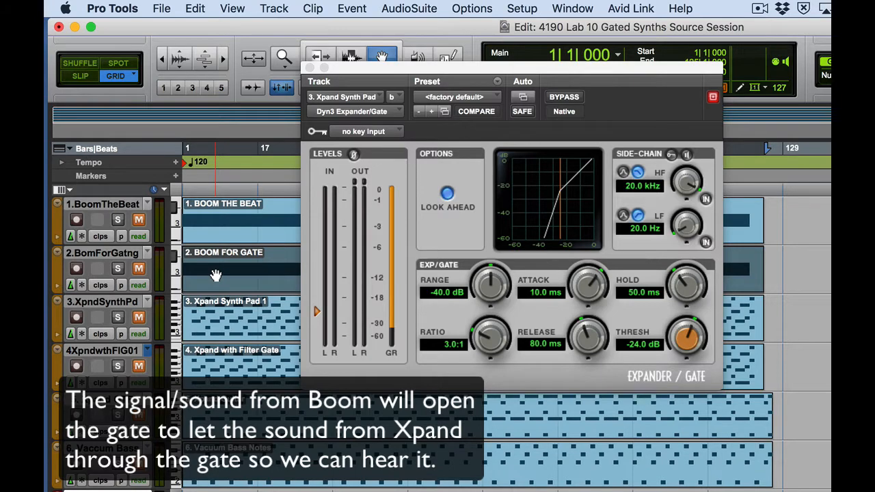
left_click_drag(399, 70, 451, 175)
key("super+=")
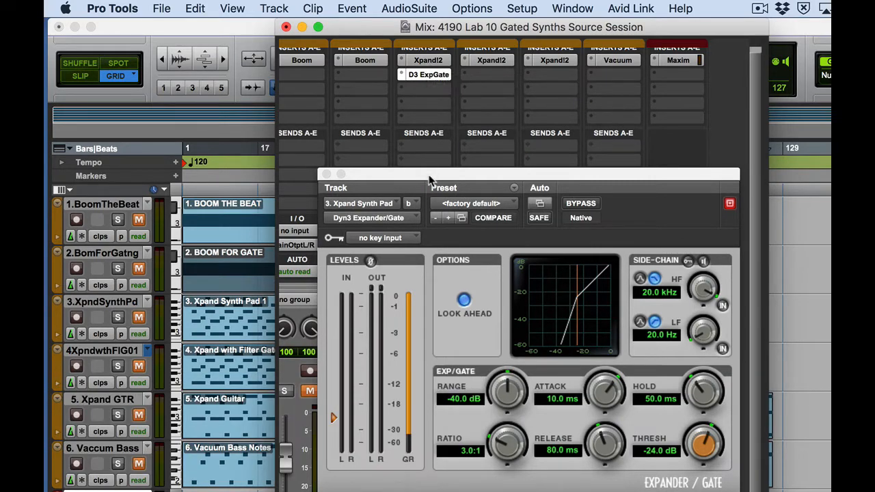
left_click_drag(431, 173, 444, 118)
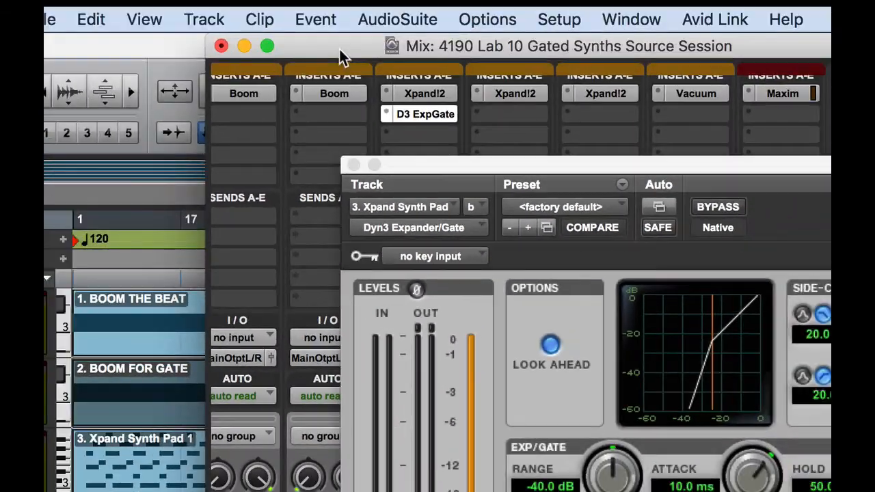
left_click_drag(339, 49, 540, 51)
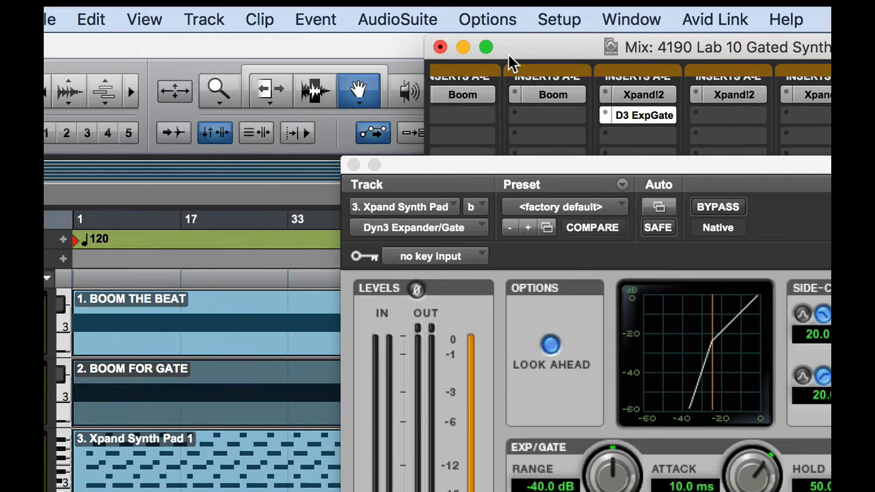
double_click(483, 170)
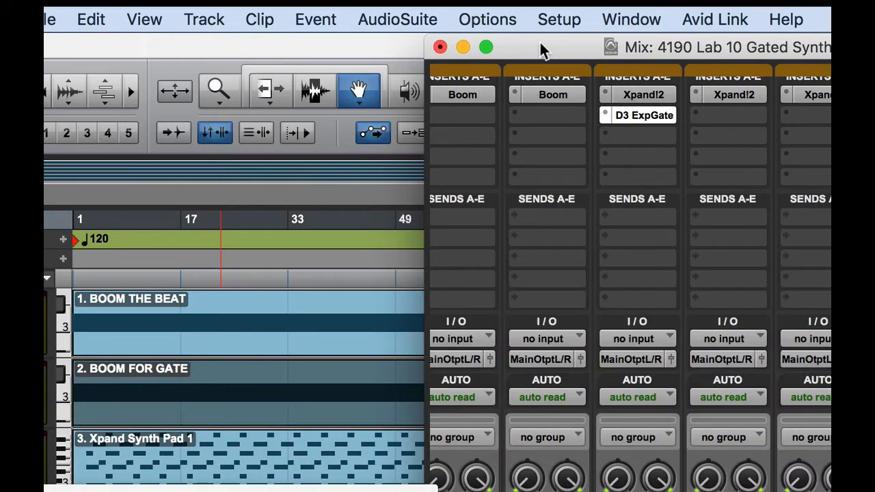
left_click_drag(540, 45, 575, 43)
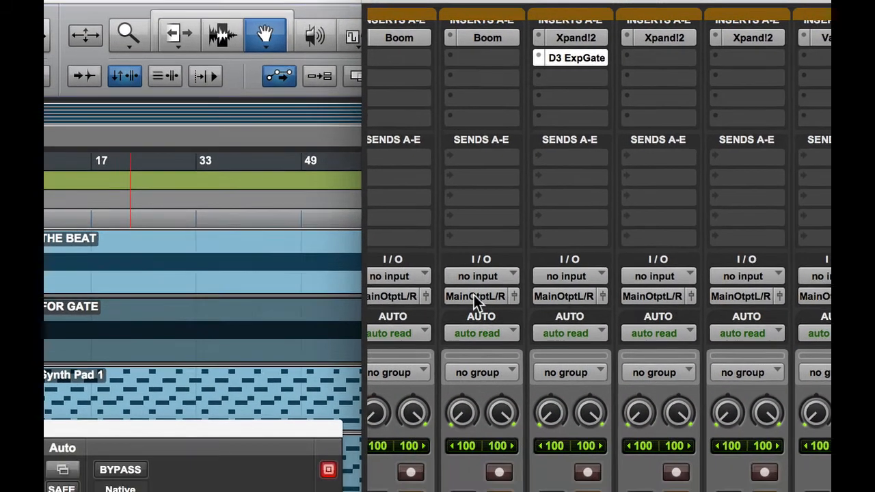
Route the Boom For Gate track's output to Bus 1 (Mono) and bring the gate window back
left_click(575, 357)
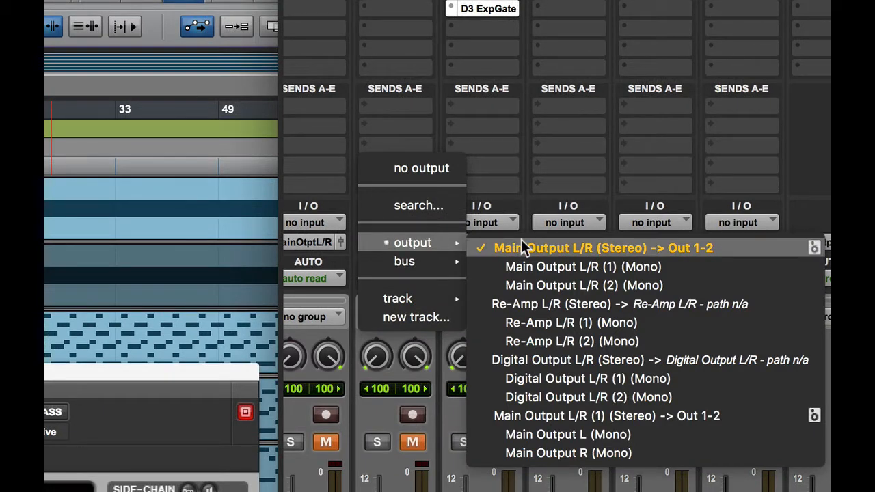
mouse_move(414, 268)
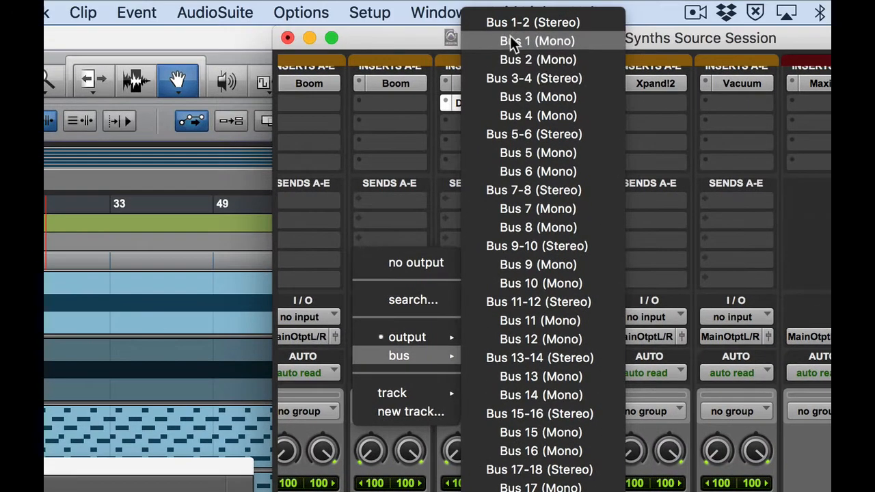
left_click(552, 41)
left_click_drag(143, 465, 607, 112)
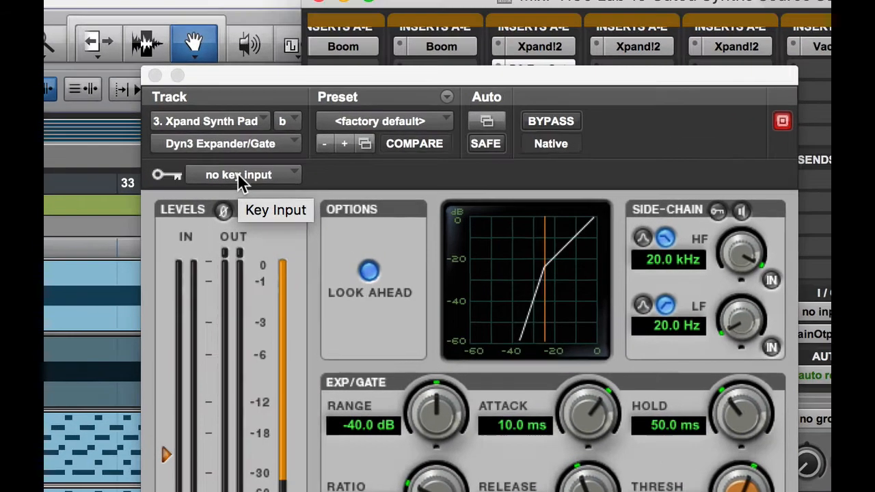
Set the Dyn3 gate's key input to Bus 1 (Mono) and enable external side-chain keying
left_click(243, 116)
mouse_move(248, 121)
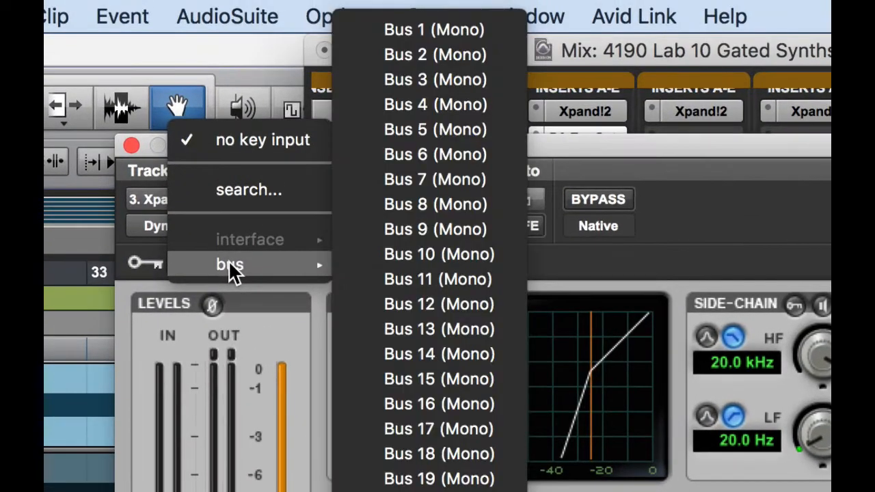
left_click(424, 26)
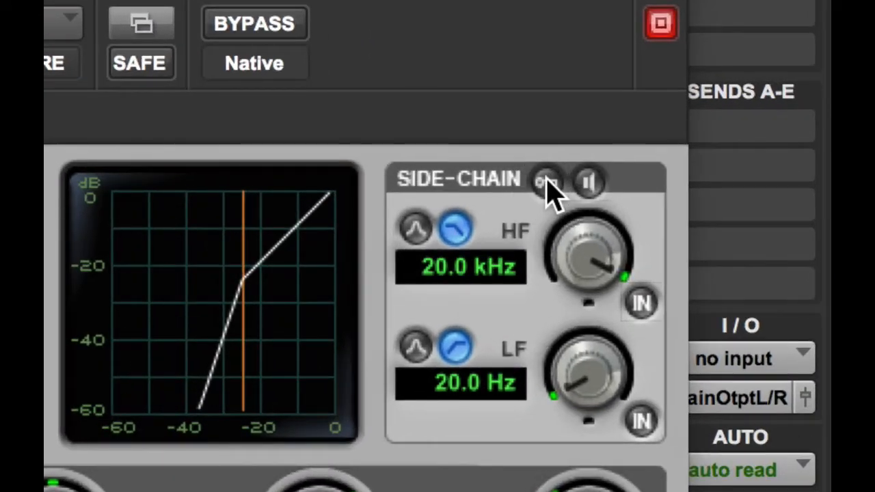
left_click(546, 181)
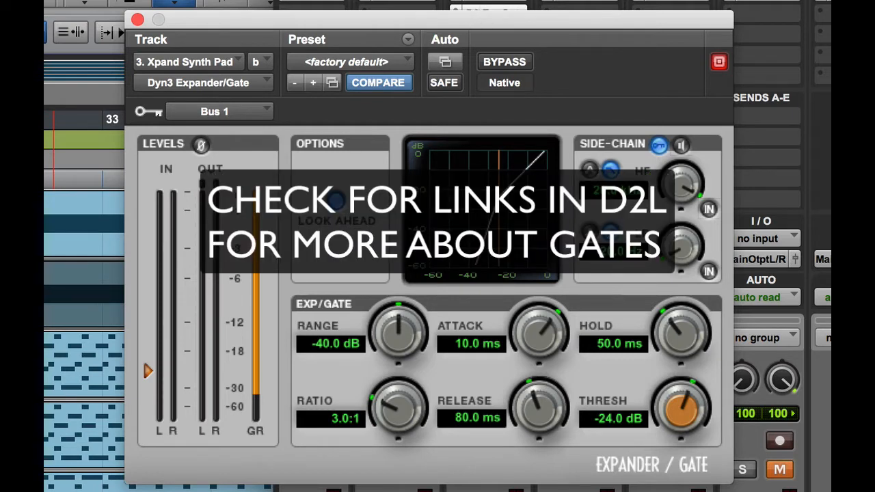
left_click_drag(547, 1, 291, 1)
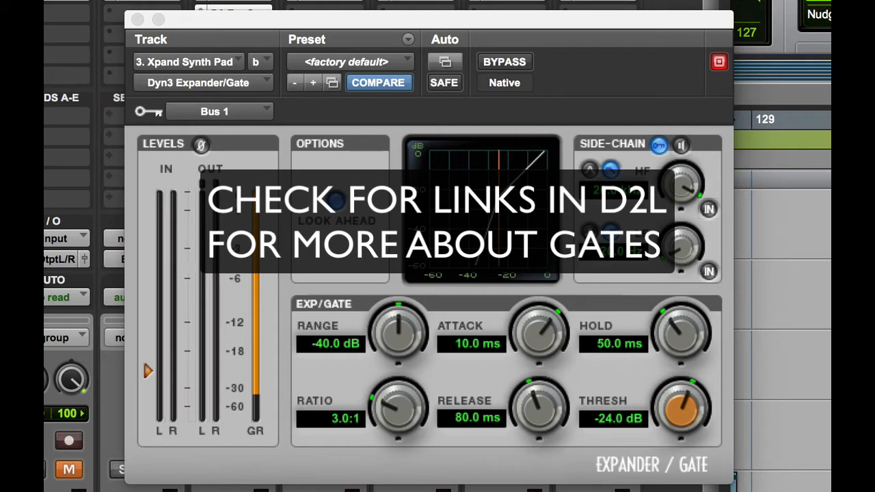
left_click_drag(291, 1, 568, 2)
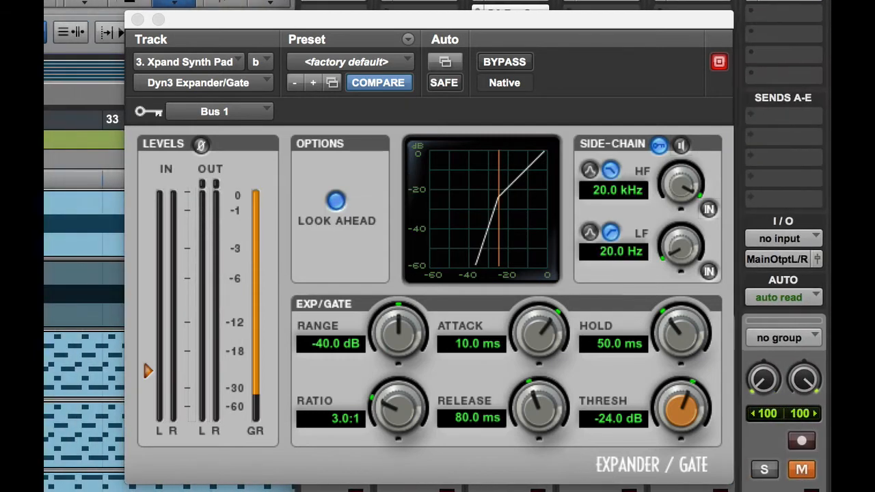
Move the gate plugin window aside and start session playback from the Edit window
key("super+equal")
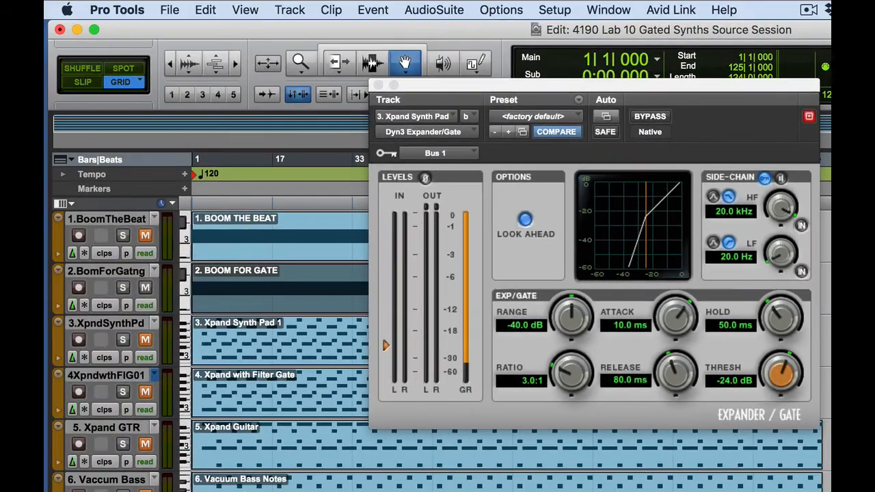
key("super+equal")
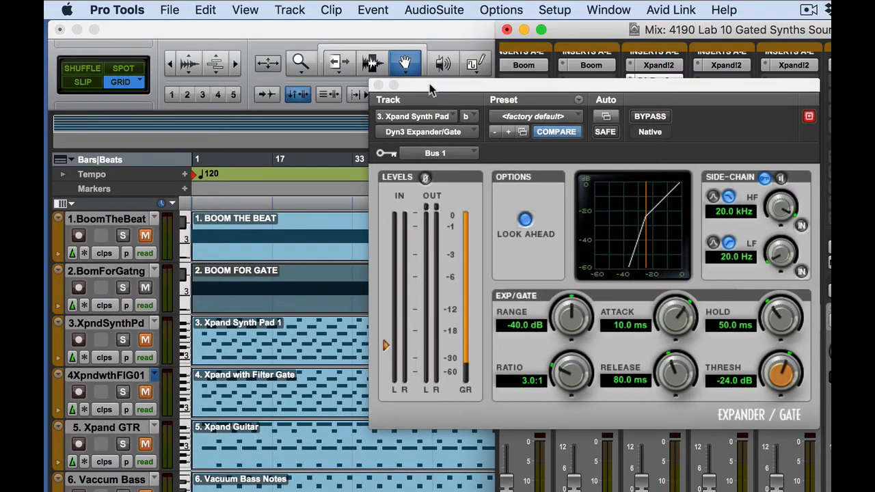
left_click_drag(429, 86, 78, 395)
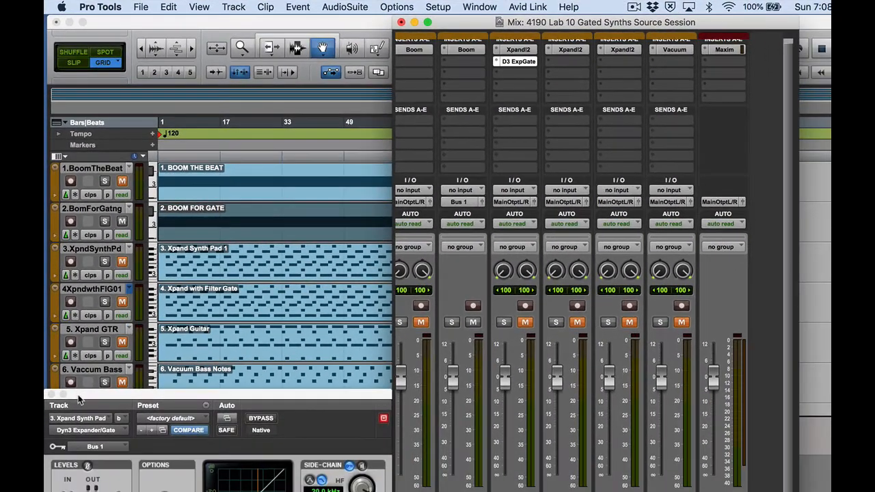
key("super+equal")
key("space")
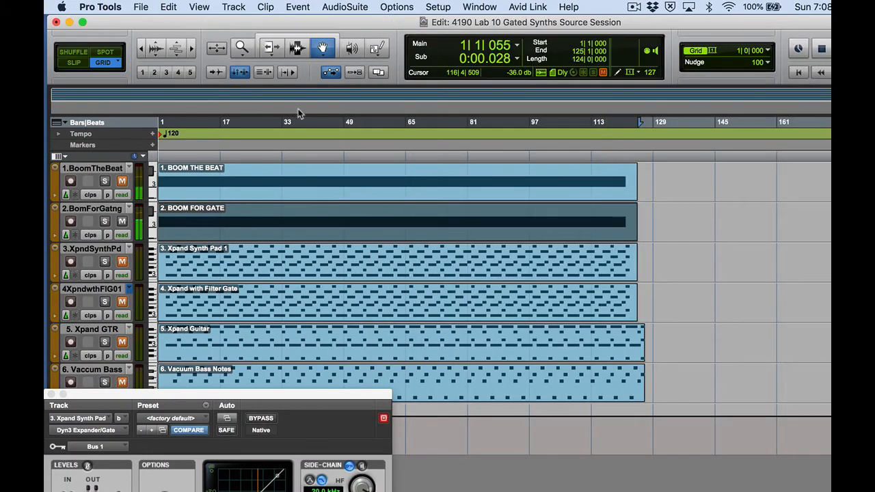
Unmute the Xpand2/D3 ExpGate channel and bring the gate window back up
key("super+equal")
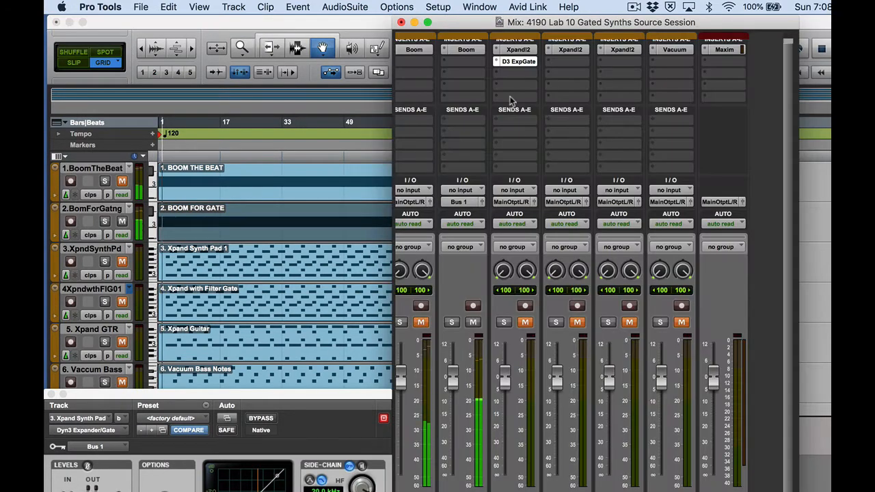
left_click(526, 323)
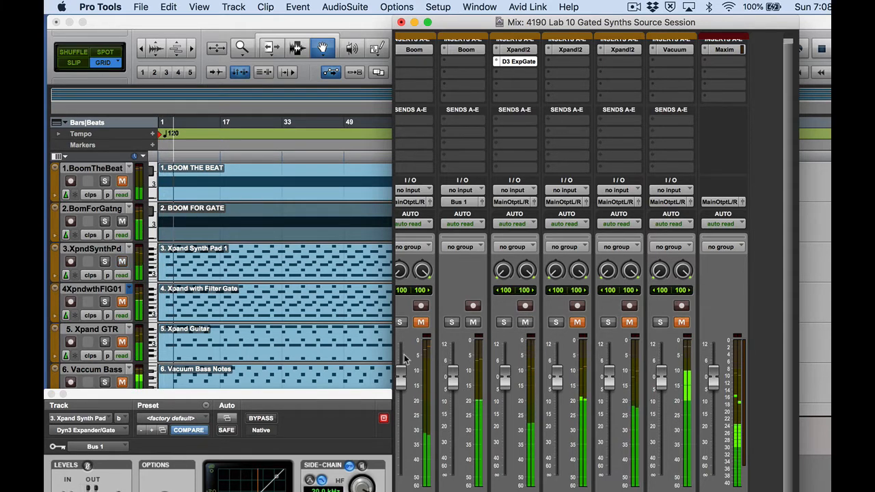
left_click_drag(359, 396, 630, 91)
left_click(333, 41)
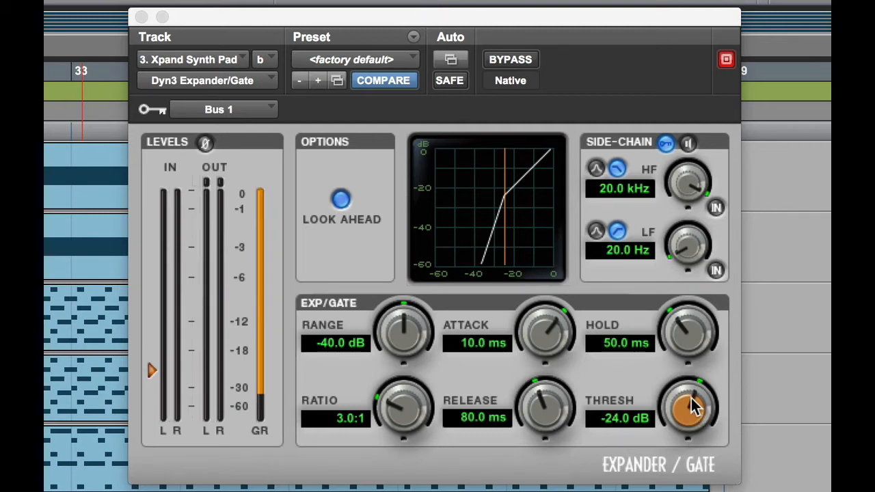
Sweep the THRESH knob from -60 dB to 0 dB, then settle at -18.1 dB
left_click_drag(692, 405, 667, 490)
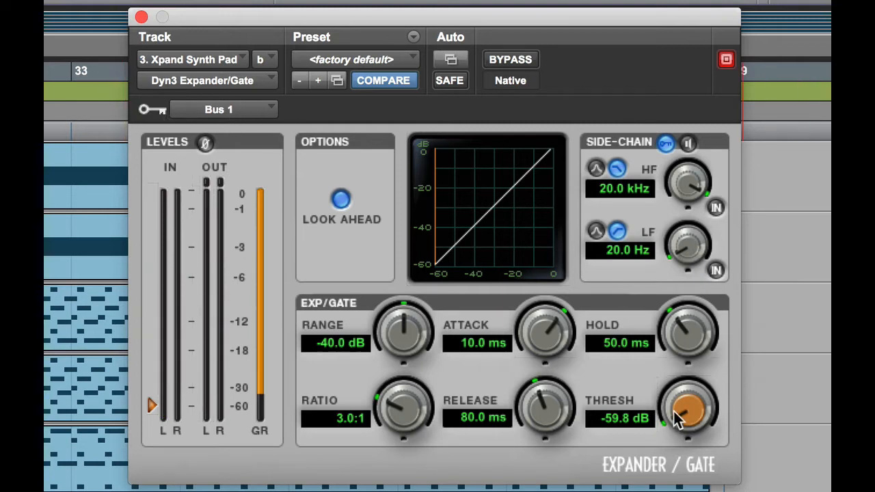
left_click_drag(678, 411, 679, 425)
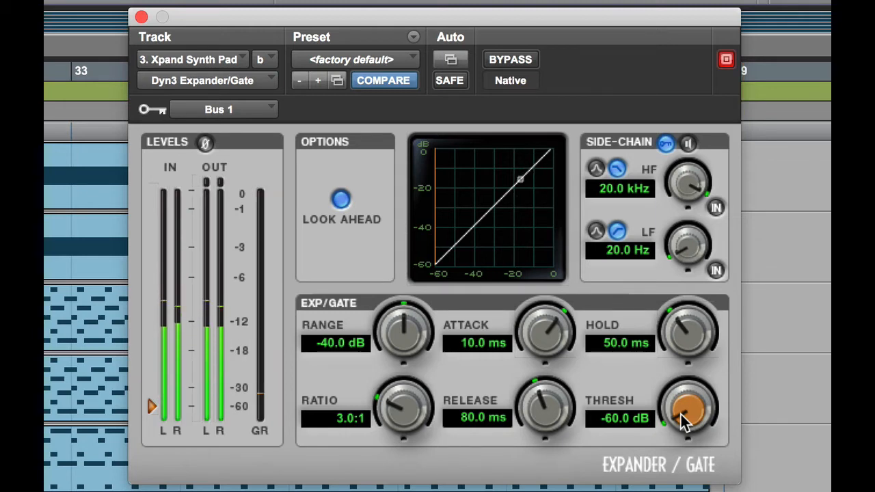
left_click_drag(681, 415, 719, 254)
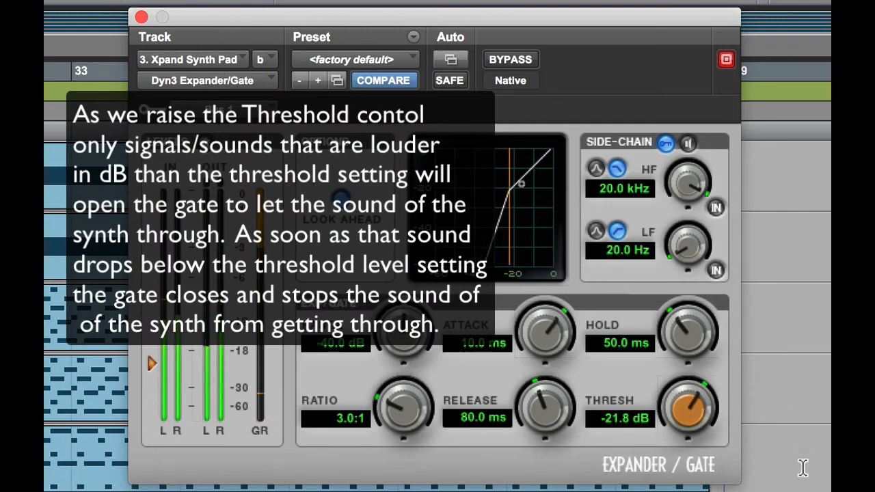
left_click_drag(696, 409, 713, 309)
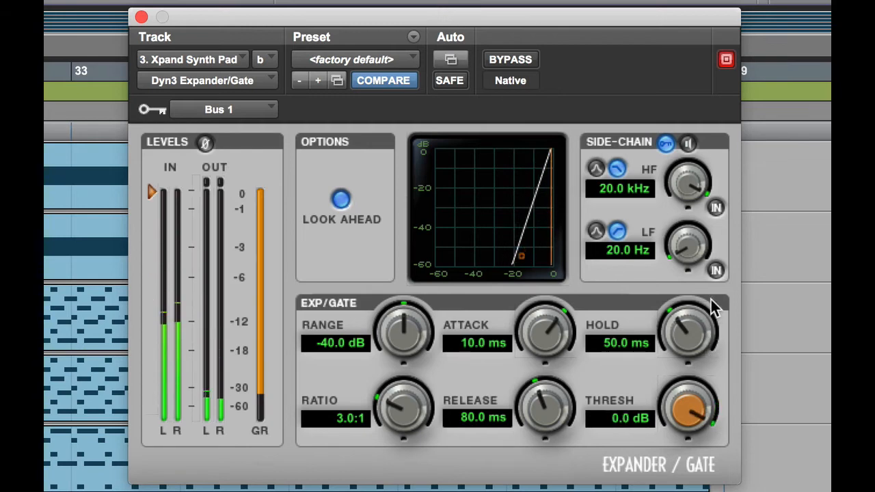
left_click_drag(711, 299, 699, 334)
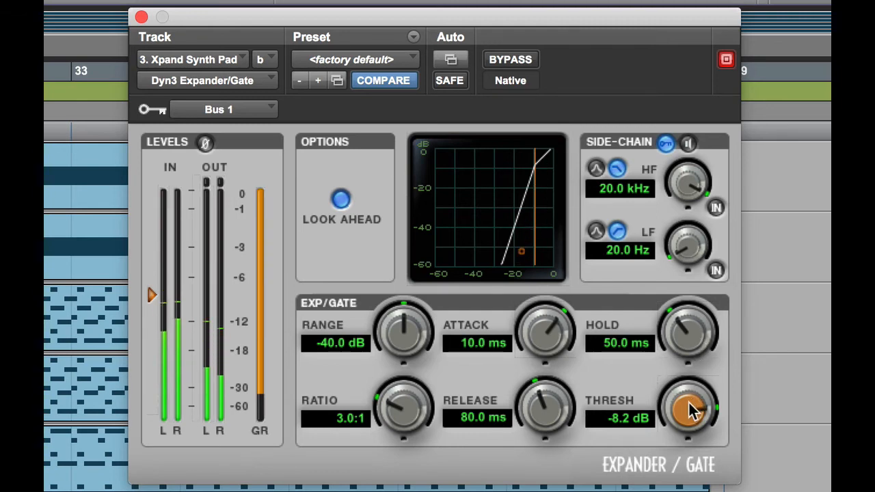
left_click_drag(691, 408, 669, 472)
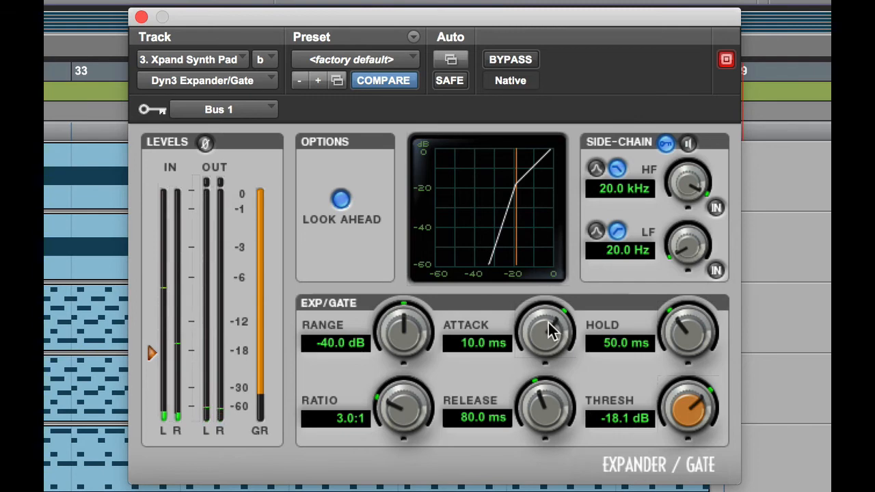
Set the gate's attack to 101.7 us, release to 16.9 ms, and threshold to -17.9 dB
left_click_drag(548, 323, 532, 390)
mouse_move(537, 339)
left_mouse_down()
mouse_move(573, 188)
mouse_move(542, 297)
mouse_move(533, 413)
mouse_move(542, 425)
mouse_move(553, 364)
mouse_move(554, 383)
mouse_move(523, 491)
mouse_move(539, 342)
left_mouse_up()
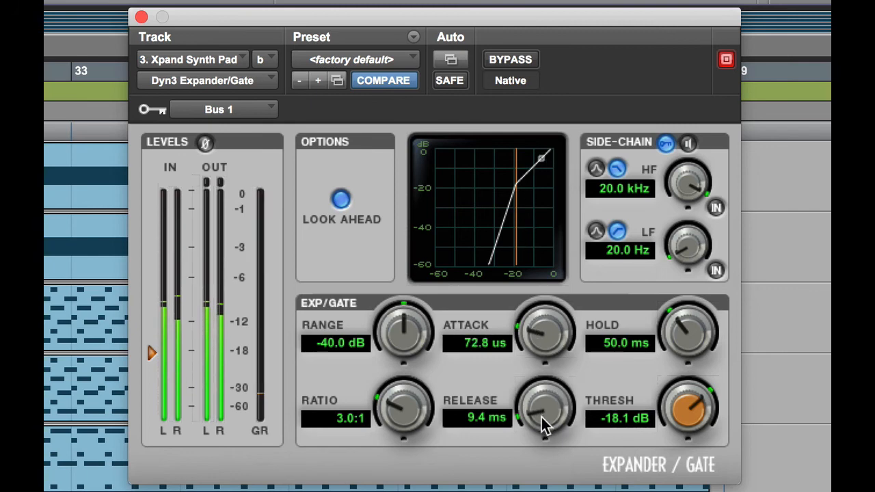
left_click_drag(542, 417, 557, 427)
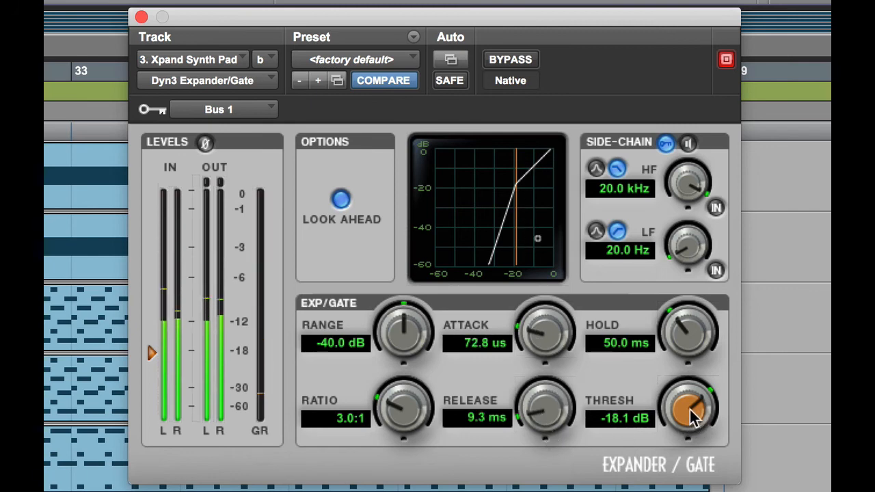
mouse_move(692, 418)
left_mouse_down()
mouse_move(694, 401)
mouse_move(692, 415)
mouse_move(687, 410)
left_mouse_up()
left_click_drag(543, 408, 550, 399)
left_click_drag(547, 353, 551, 336)
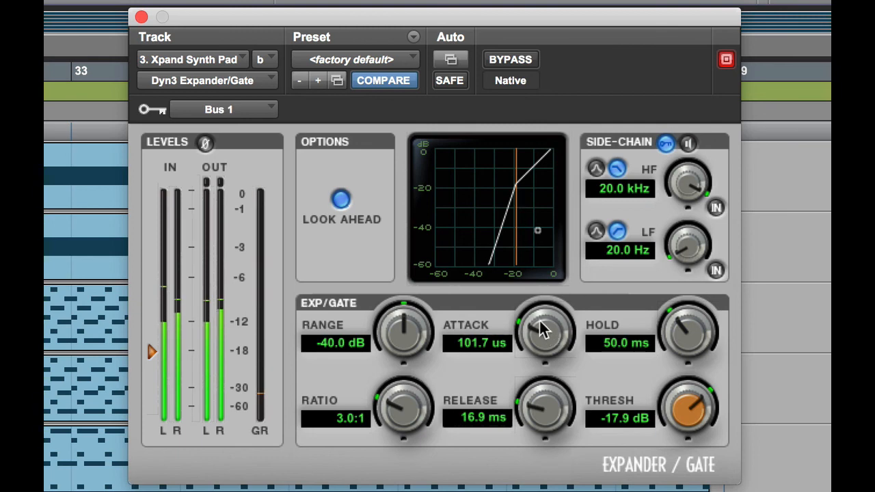